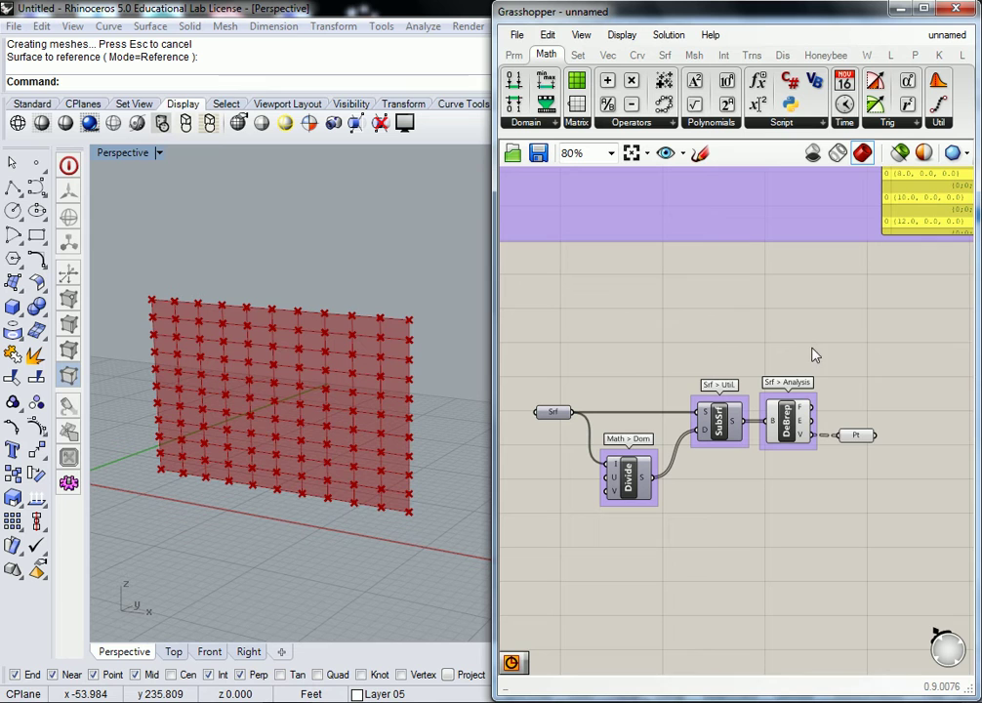
Select the Pt parameter so its 400 grid points preview green in the Perspective viewport.
left_click(859, 438)
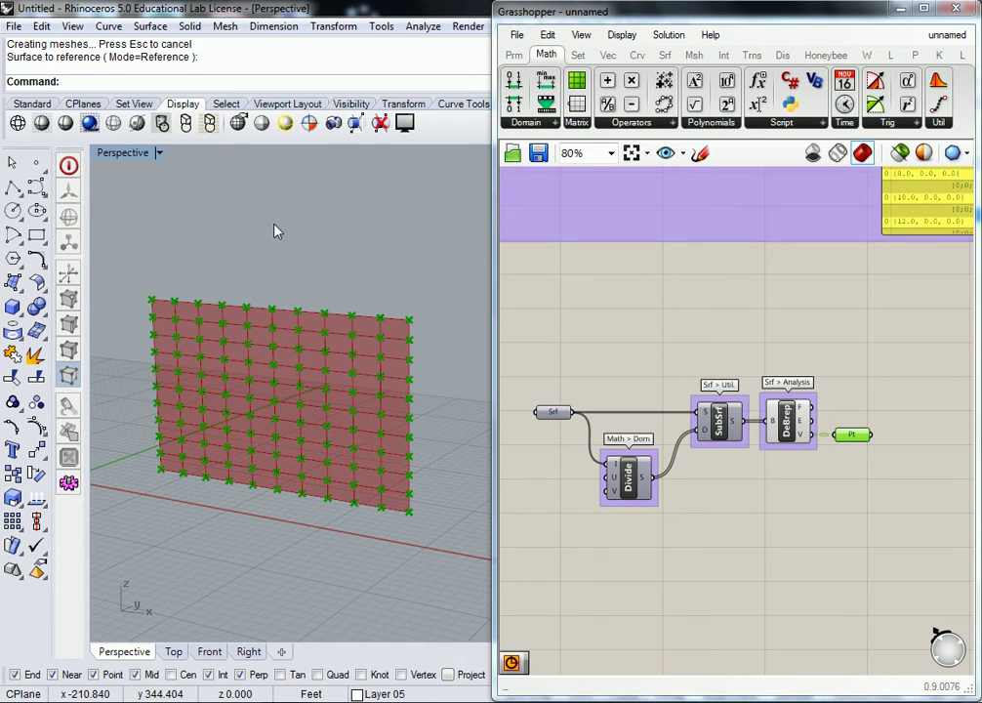
In the four-view layout, draw a five-point S-shaped control-point curve in the Top view.
double_click(134, 164)
left_click(112, 153)
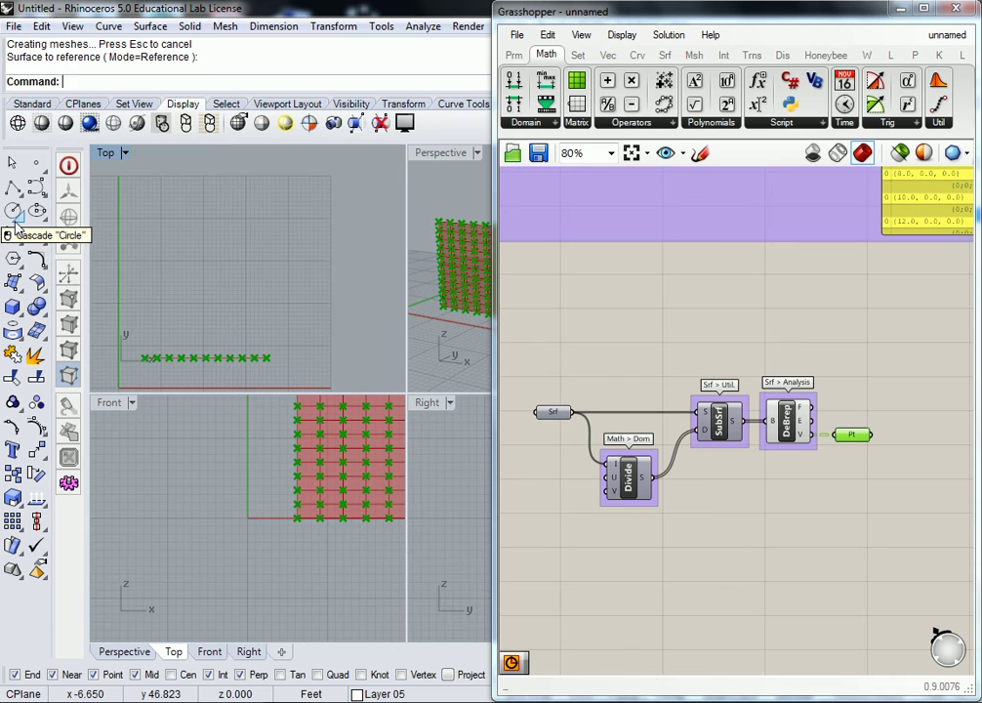
right_click_drag(213, 226, 224, 252)
left_click(670, 342)
left_click(36, 185)
left_click(203, 175)
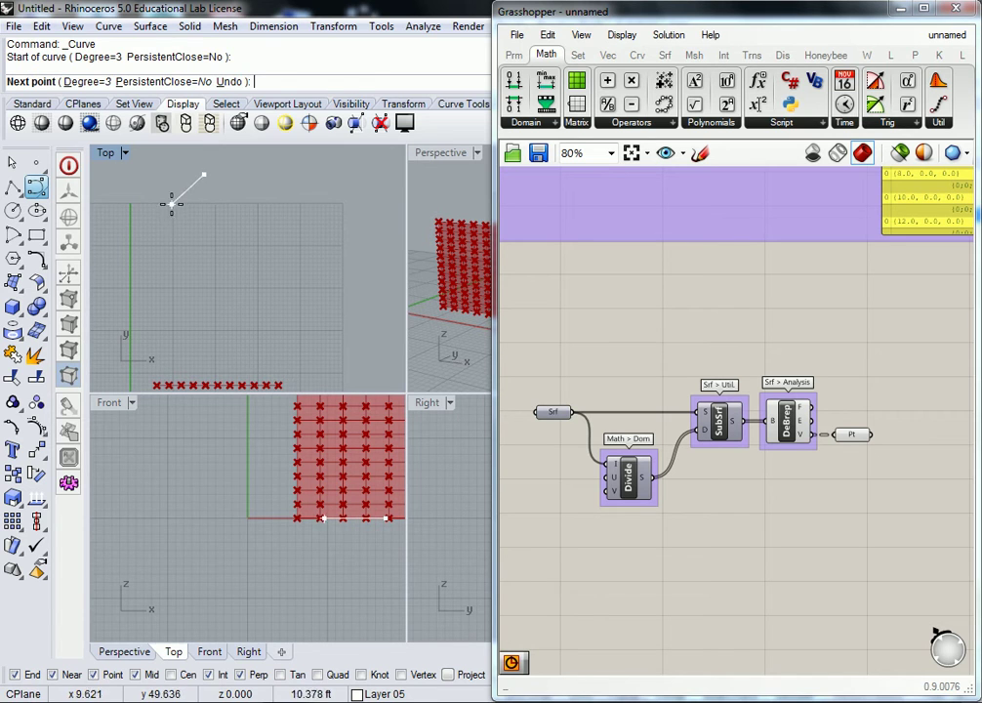
left_click(169, 210)
left_click(169, 269)
left_click(223, 309)
left_click(189, 360)
key("Return")
key("Return")
Draw a second five-point S-curve to the right of the first.
left_click(324, 360)
left_click(330, 313)
left_click(290, 242)
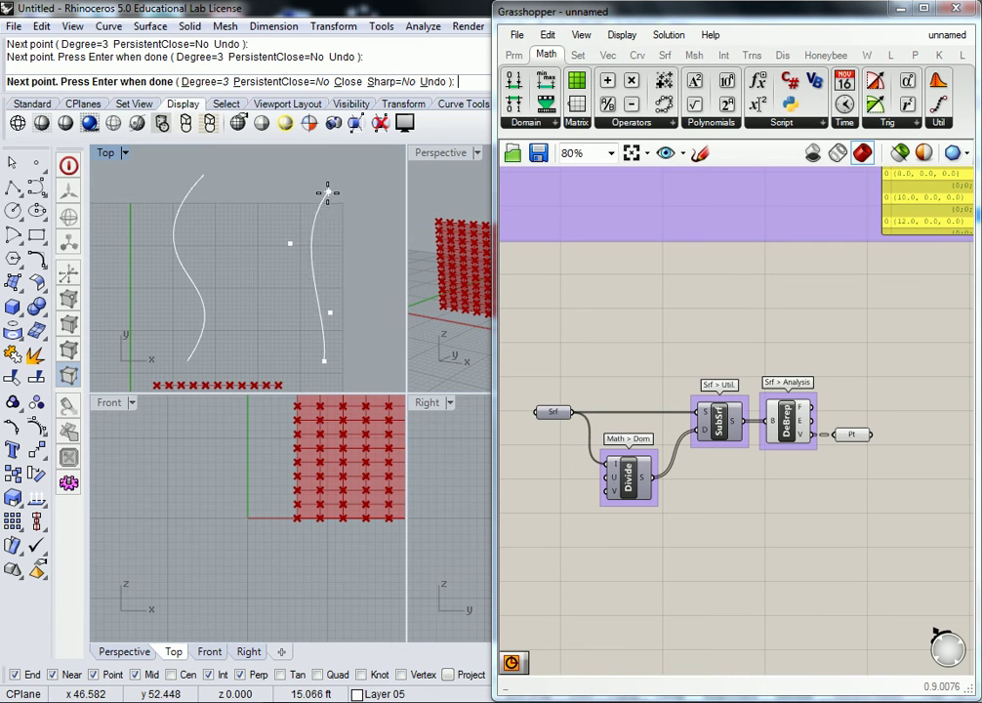
left_click(282, 196)
left_click(297, 177)
key("Return")
Loft the two S-curves into a wavy surface.
type("Line")
key("Return")
key("Escape")
type("Loft")
key("Return")
left_click(178, 249)
left_click(311, 271)
key("Return")
key("Return")
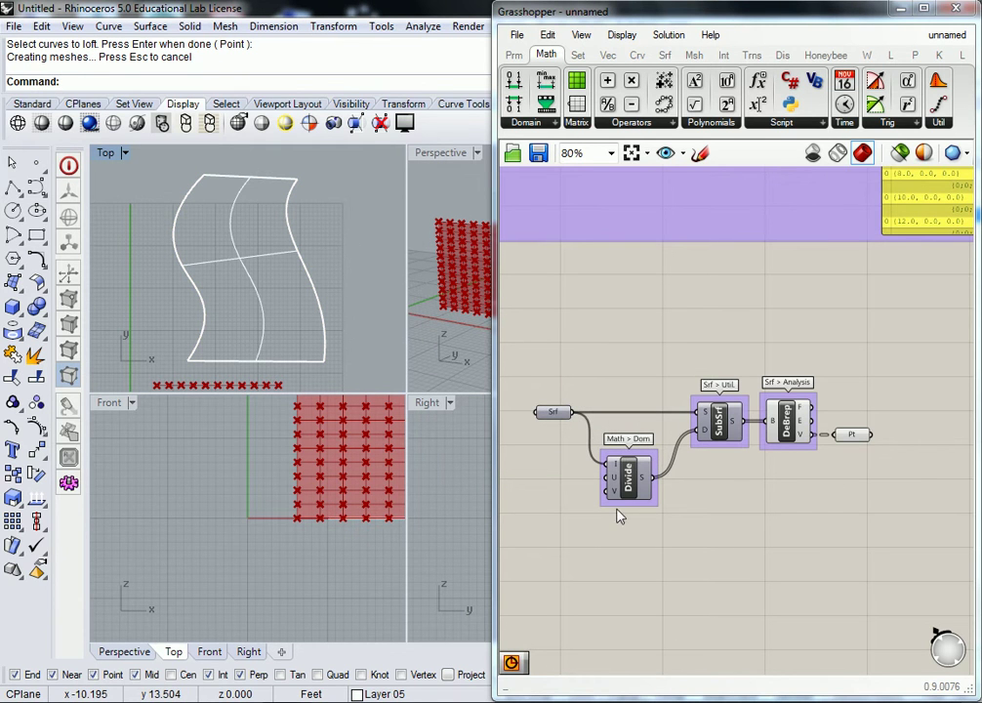
right_click_drag(644, 512, 759, 507)
Use Set one Surface on the Srf parameter to reference the lofted wavy surface.
left_click(642, 417)
right_click(641, 418)
left_click(708, 548)
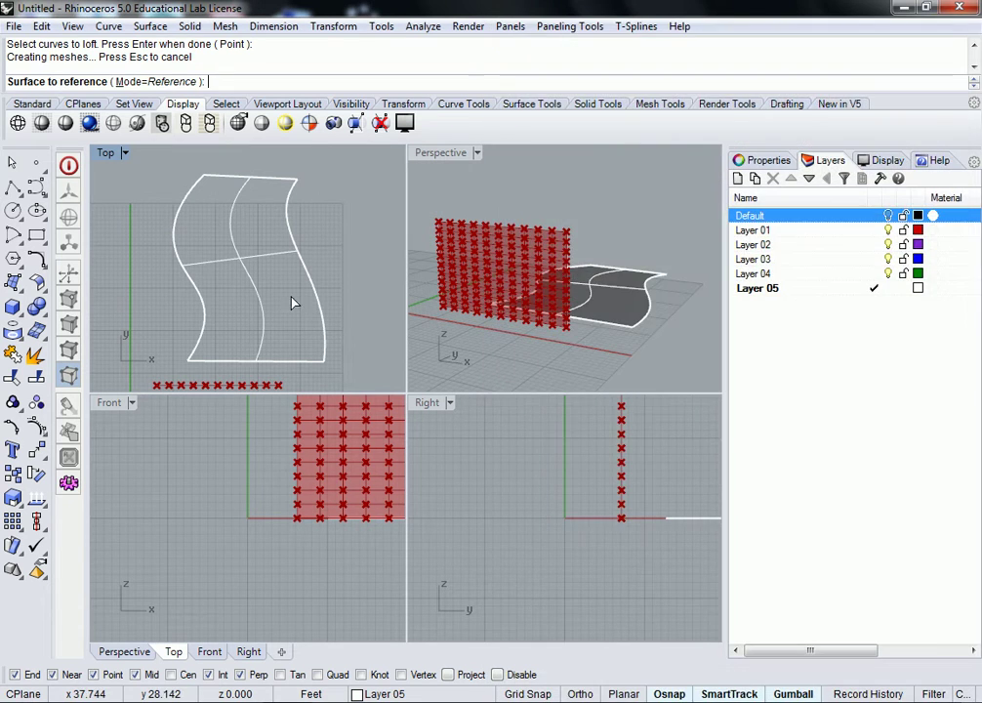
left_click(242, 262)
scroll(275, 238, "up", 2)
scroll(215, 193, "up", 2)
scroll(211, 272, "down", 2)
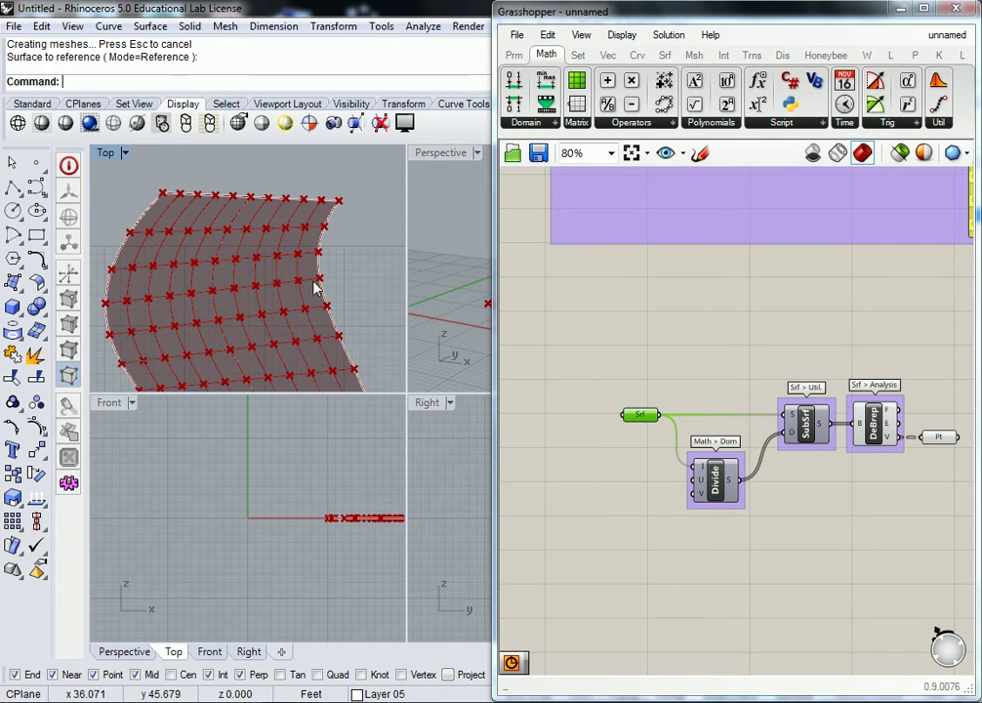
right_click_drag(600, 301, 650, 318)
right_click_drag(311, 249, 220, 193, "ctrl+shift")
Add 0–20 sliders U Count and V Count, wired into Divide's U and V inputs.
double_click(609, 332)
type("0.")
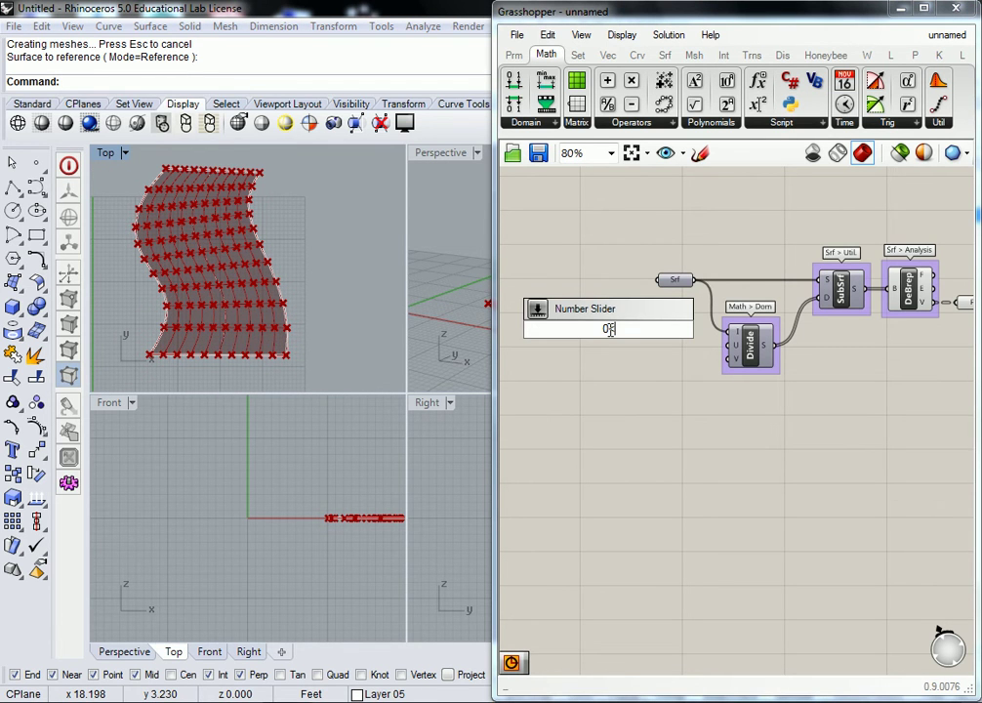
type("20")
key("Return")
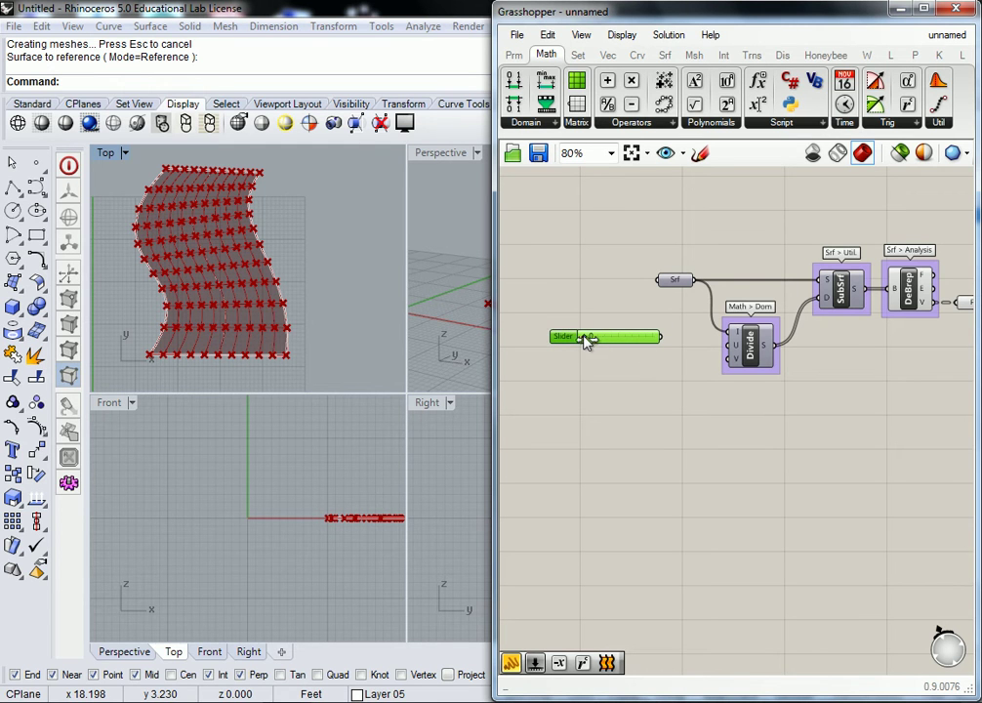
left_click_drag(585, 338, 572, 369)
left_click_drag(665, 336, 713, 346)
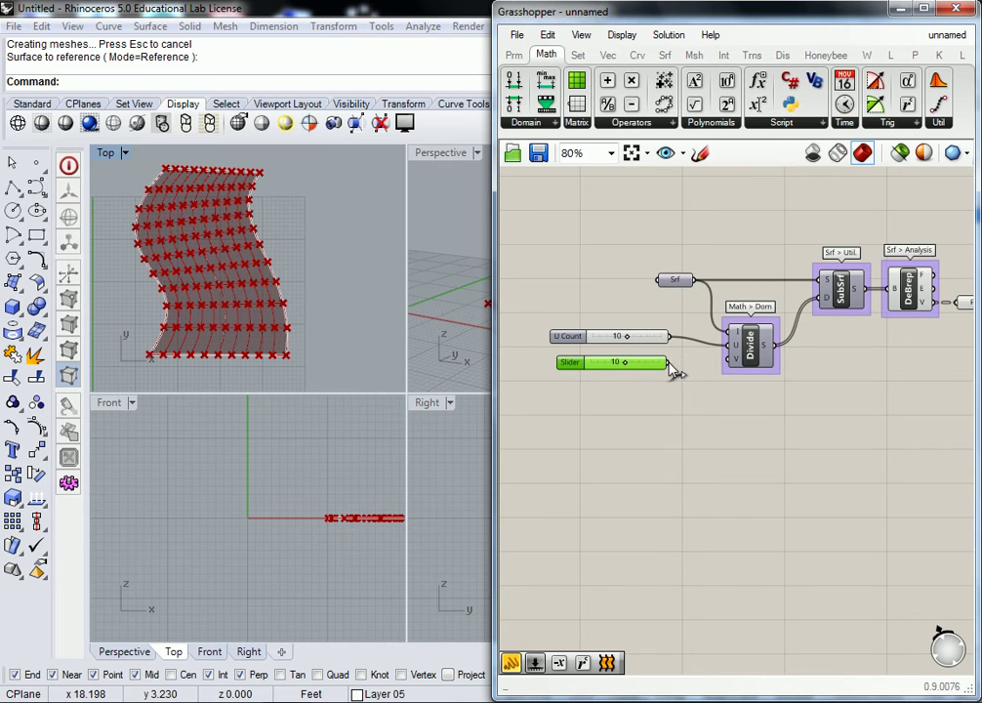
left_click_drag(676, 363, 727, 367)
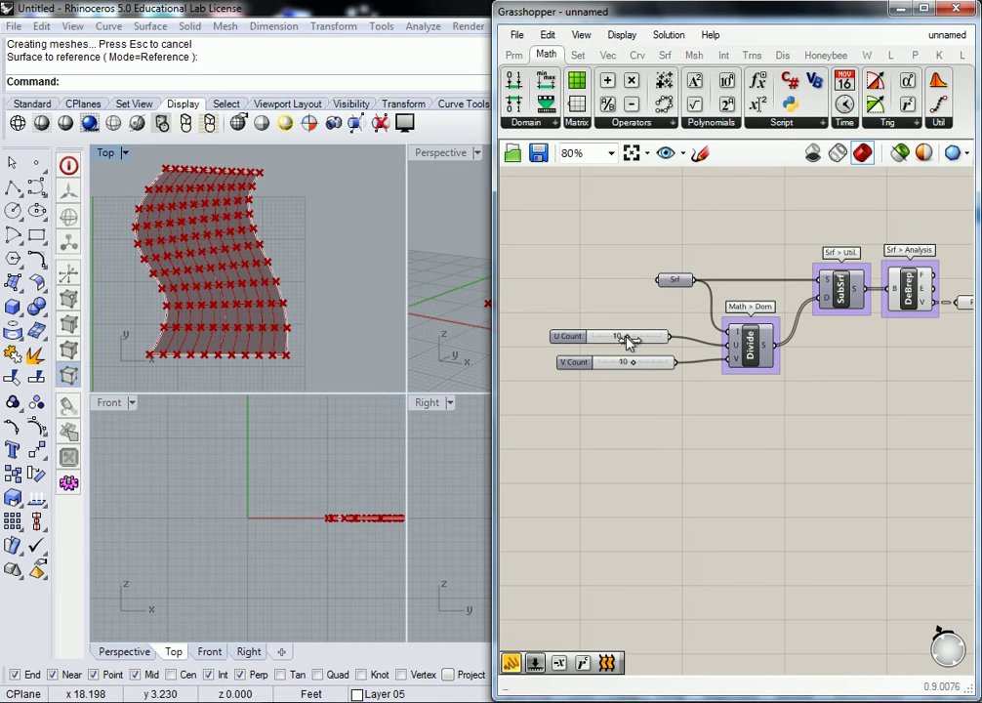
Set U Count to 8 and V Count to 16.
left_click_drag(626, 337, 652, 363)
left_click(632, 367)
scroll(163, 202, "up", 2)
scroll(194, 205, "up", 1)
scroll(227, 168, "down", 4)
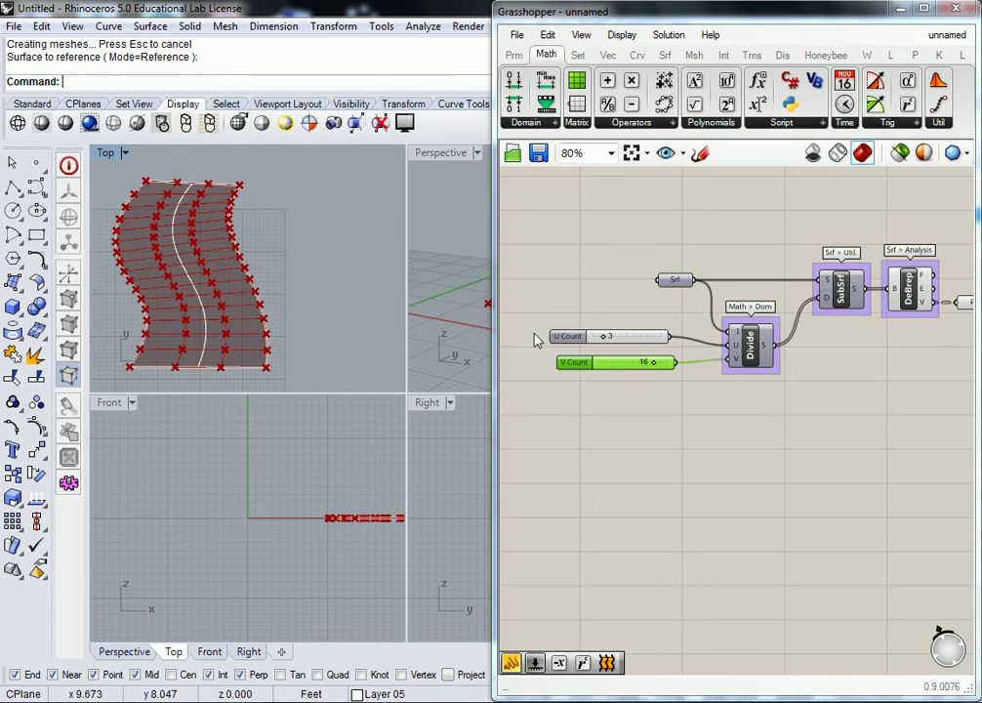
left_click(730, 423)
right_click_drag(221, 263, 238, 263)
left_click_drag(602, 342, 623, 339)
left_click(244, 230)
scroll(264, 252, "down", 1)
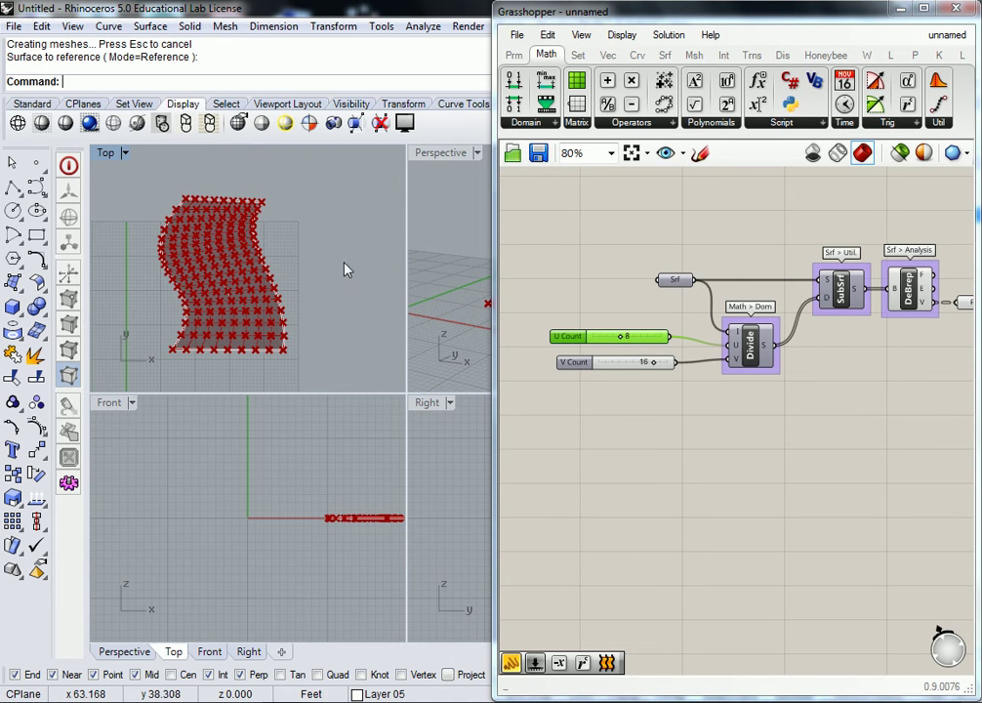
Delete the wavy lofted surface, keeping the two curves.
left_click(163, 303)
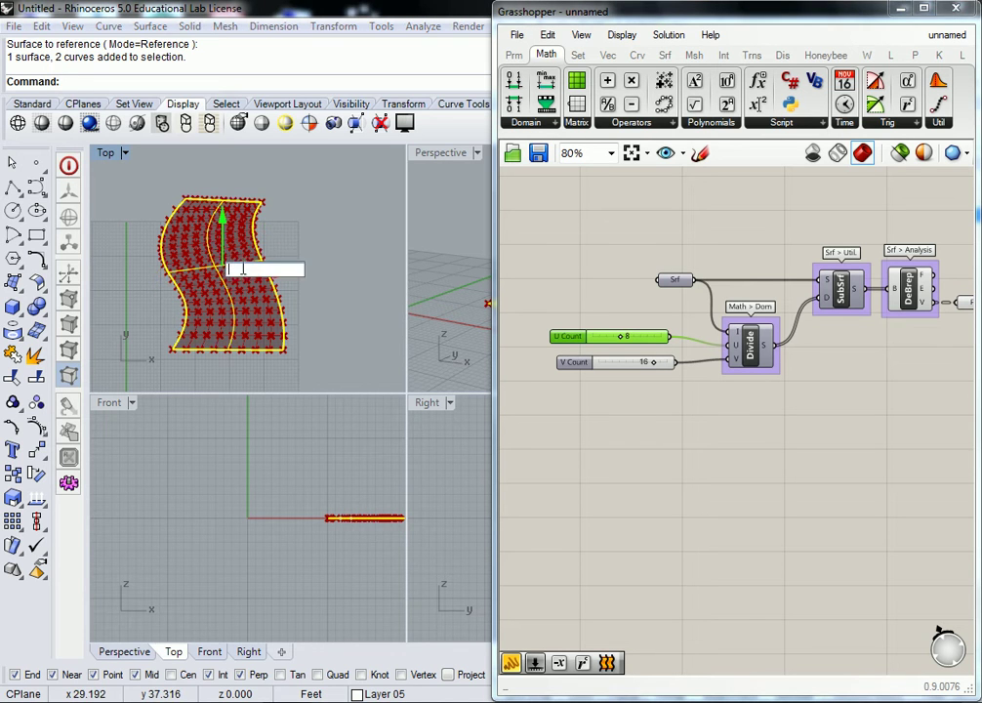
left_click(258, 189)
left_click(220, 210)
key("Delete")
Raise both curves' middle control points with the gumball to bend them into arches.
left_click(264, 217)
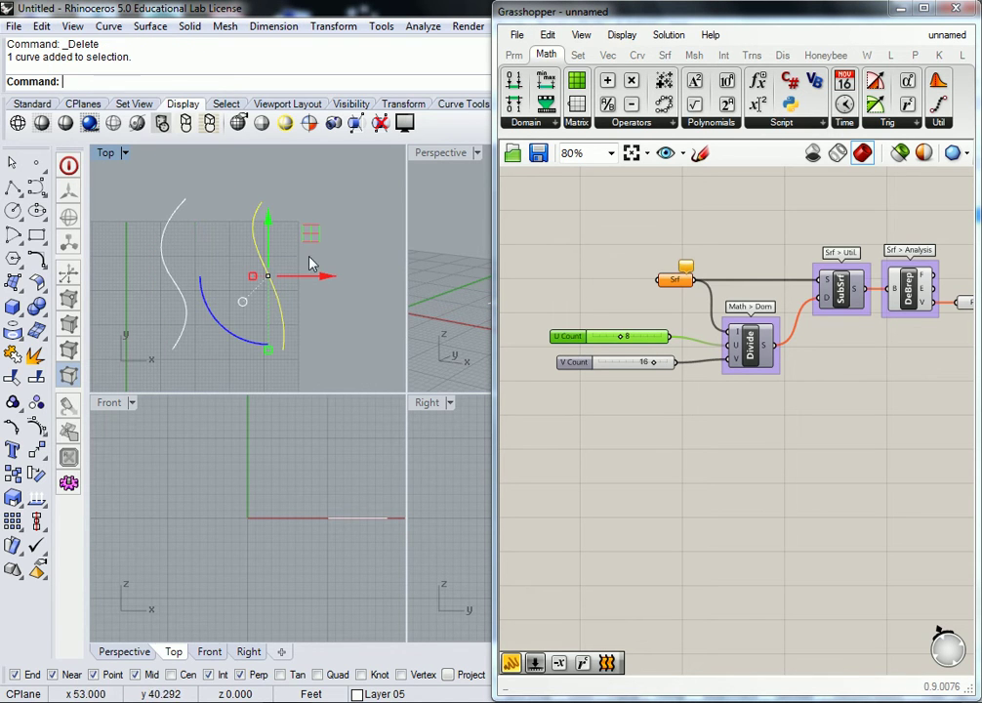
left_click(172, 282, "shift")
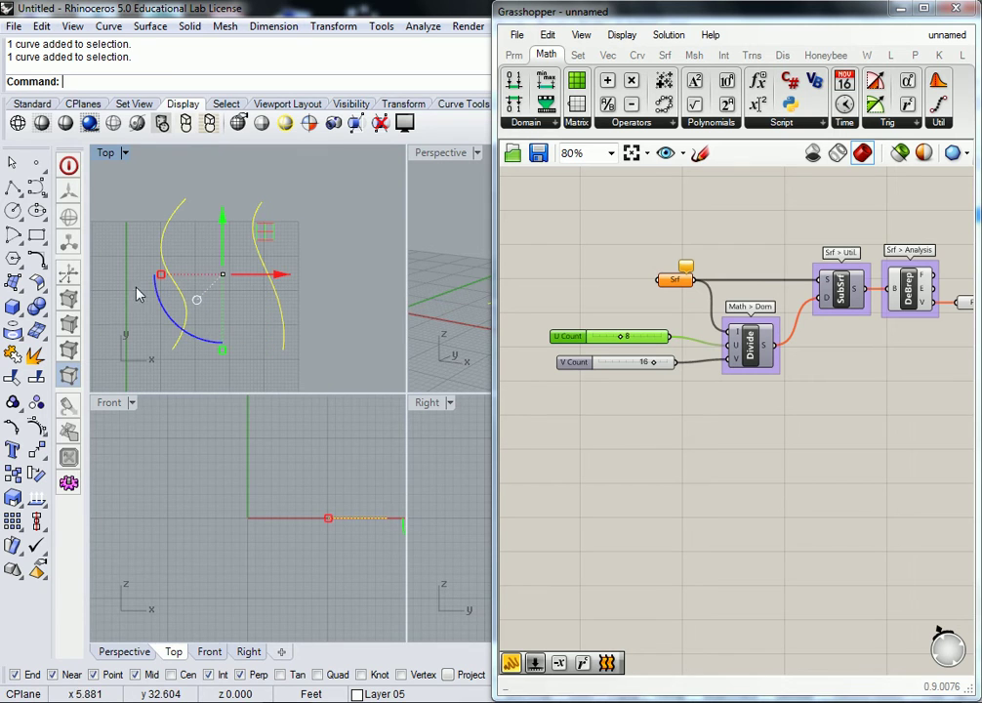
left_click(35, 428)
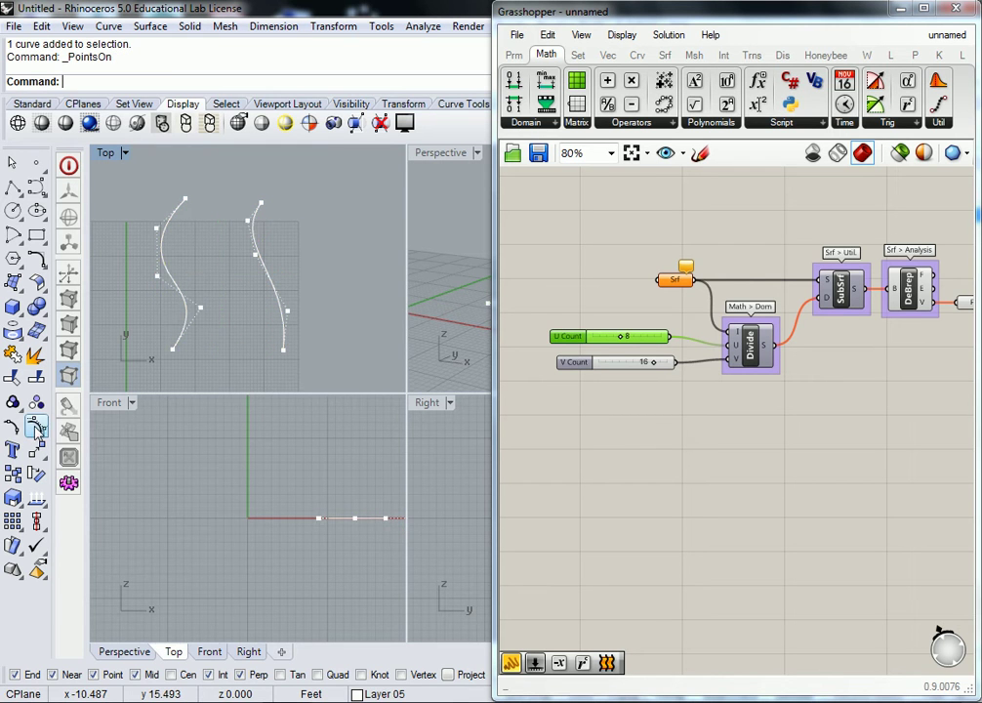
double_click(440, 153)
right_click_drag(423, 225, 364, 360)
left_click_drag(403, 441, 401, 436)
left_click_drag(383, 330, 391, 216)
mouse_move(332, 332)
right_mouse_down()
mouse_move(317, 369)
mouse_move(280, 380)
mouse_move(213, 322)
mouse_move(313, 388)
mouse_move(346, 319)
right_mouse_up()
right_click_drag(234, 293, 230, 356)
double_click(153, 154)
key("Escape")
Loft the two arched curves into a new surface.
left_click_drag(266, 265, 164, 287)
type("l")
key("Return")
left_click(473, 436)
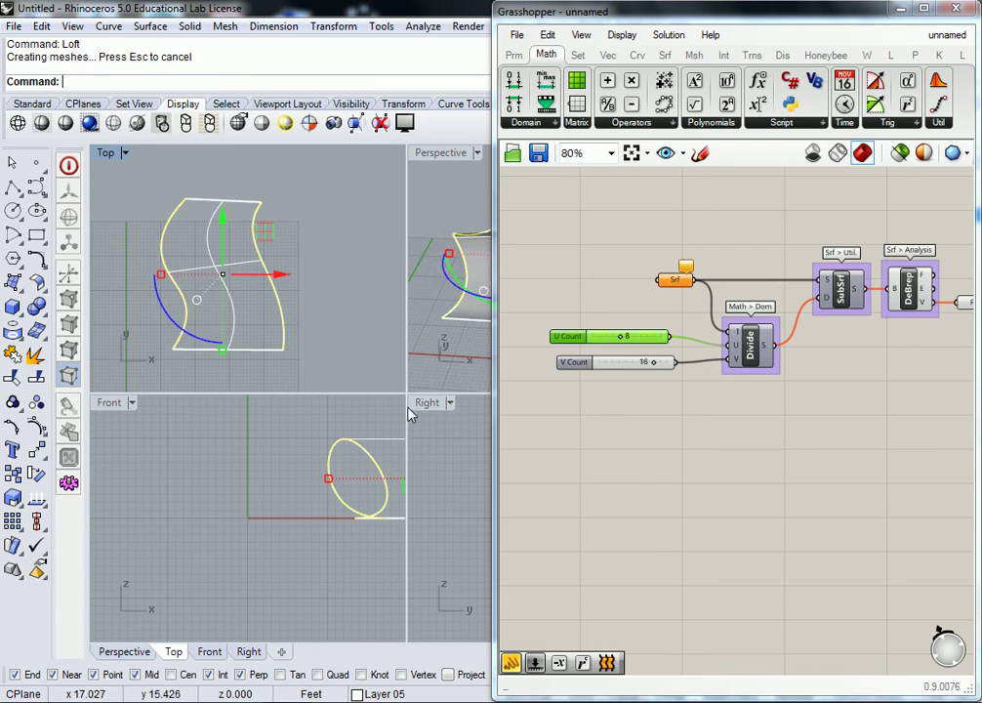
left_click(431, 263)
double_click(444, 153)
right_click_drag(306, 329, 389, 368)
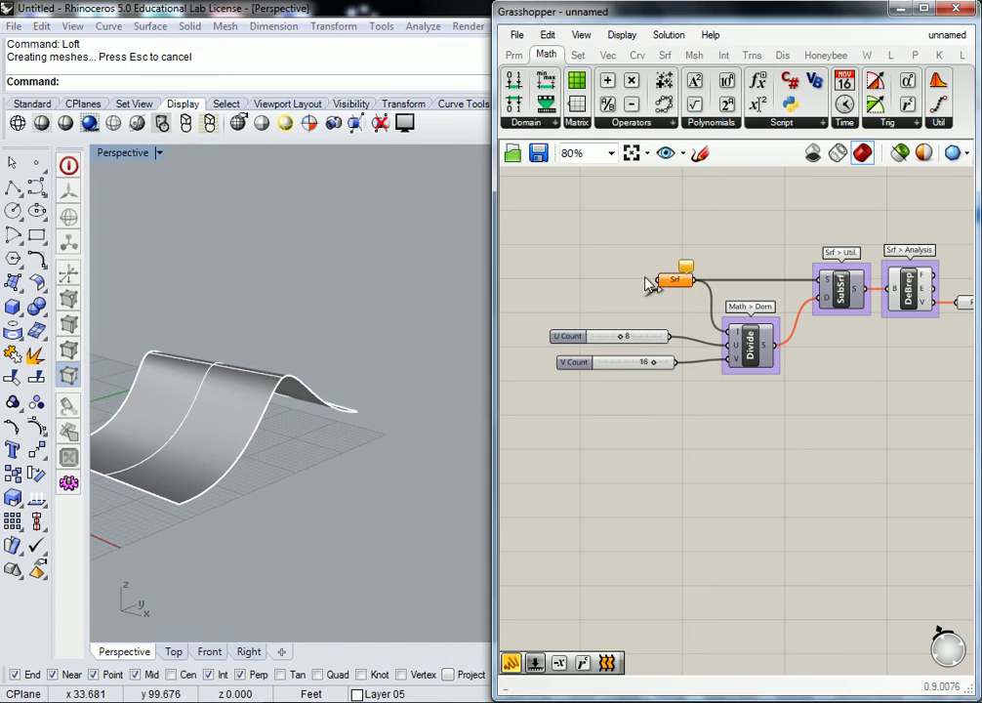
Reference the arched surface in the Srf parameter, then hide it with Ctrl+H.
right_click(684, 282)
left_click(755, 544)
left_click(236, 377)
right_click_drag(218, 344, 386, 280)
left_click(286, 437)
key("ctrl+h")
Orbit the maximized Perspective view, then narrow Grasshopper to reveal the Layers panel listing Default.
scroll(439, 234, "down", 5)
right_click_drag(439, 234, 301, 348)
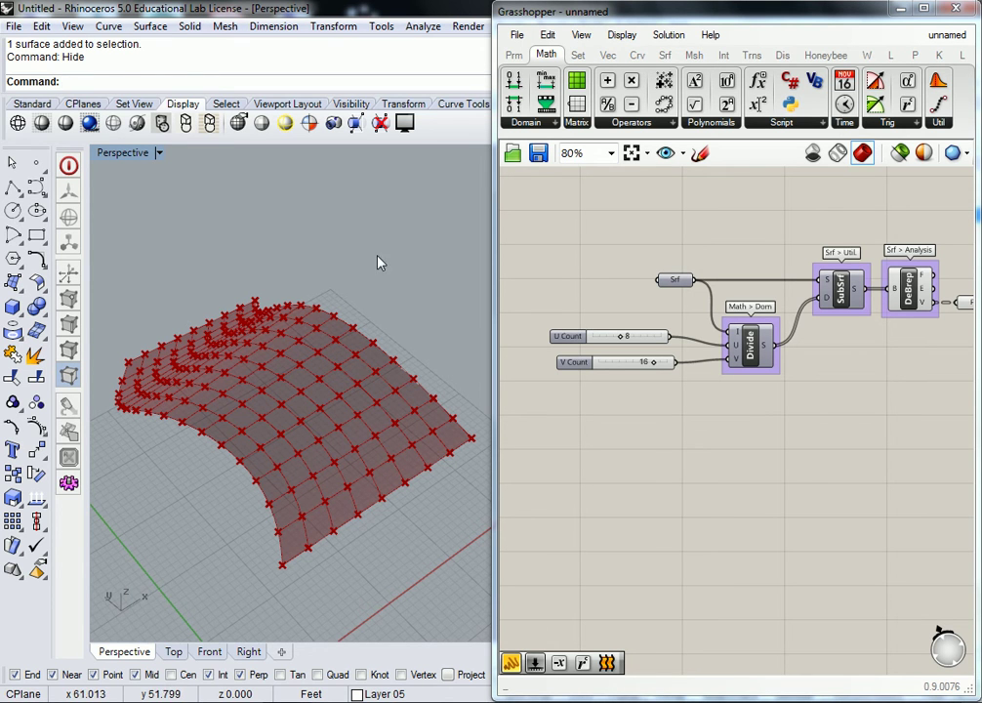
right_click_drag(379, 261, 361, 400)
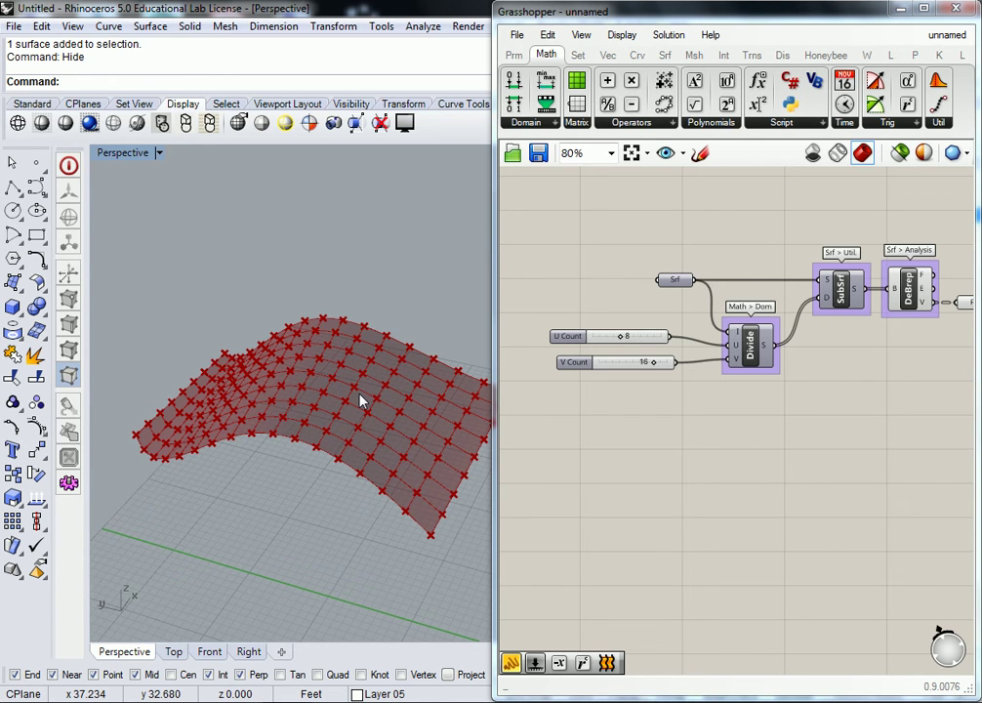
double_click(125, 153)
double_click(449, 153)
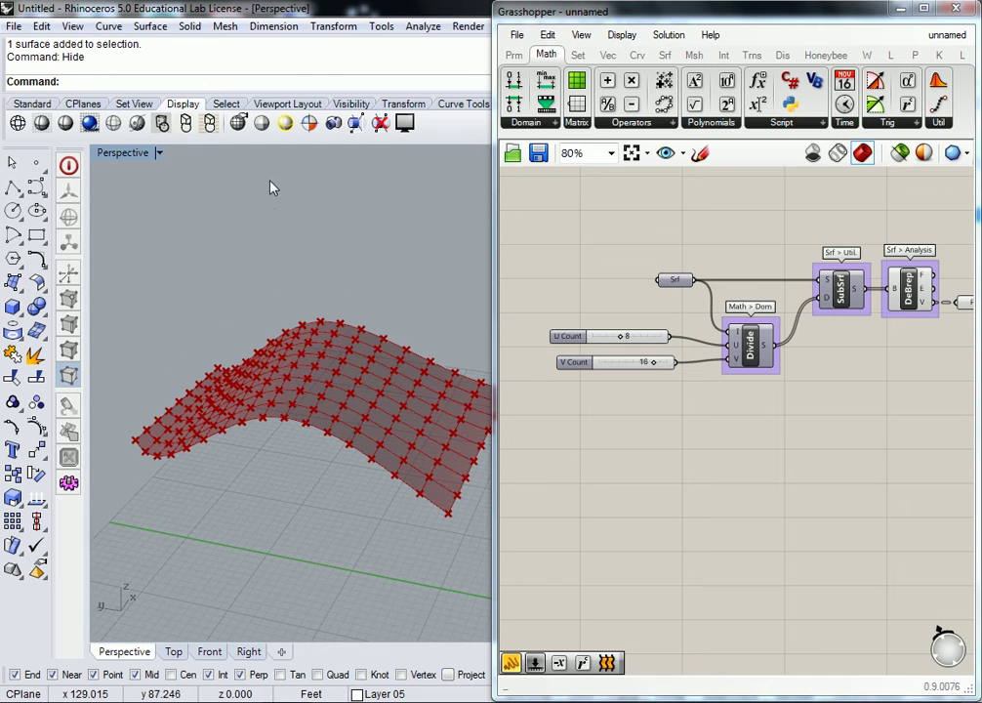
scroll(408, 246, "down", 5)
right_click_drag(408, 246, 340, 318)
scroll(434, 242, "up", 4)
left_click_drag(495, 194, 842, 205)
left_click(759, 215)
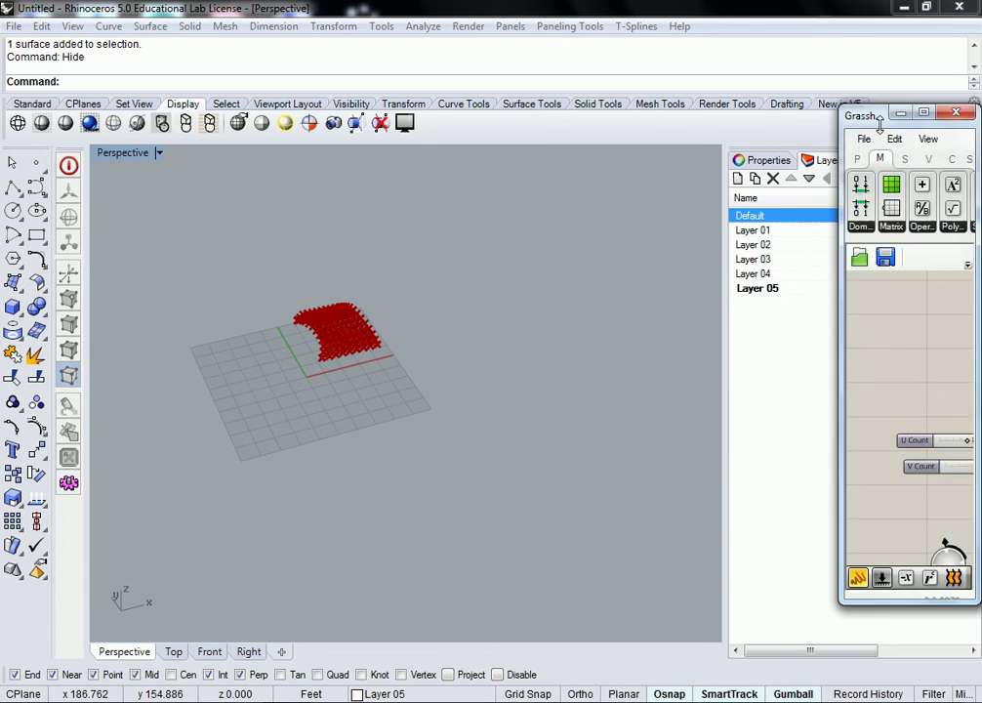
Set the Srf input to reference the upright flat panel via Set one Surface.
left_click_drag(880, 122, 967, 272)
right_click(673, 281)
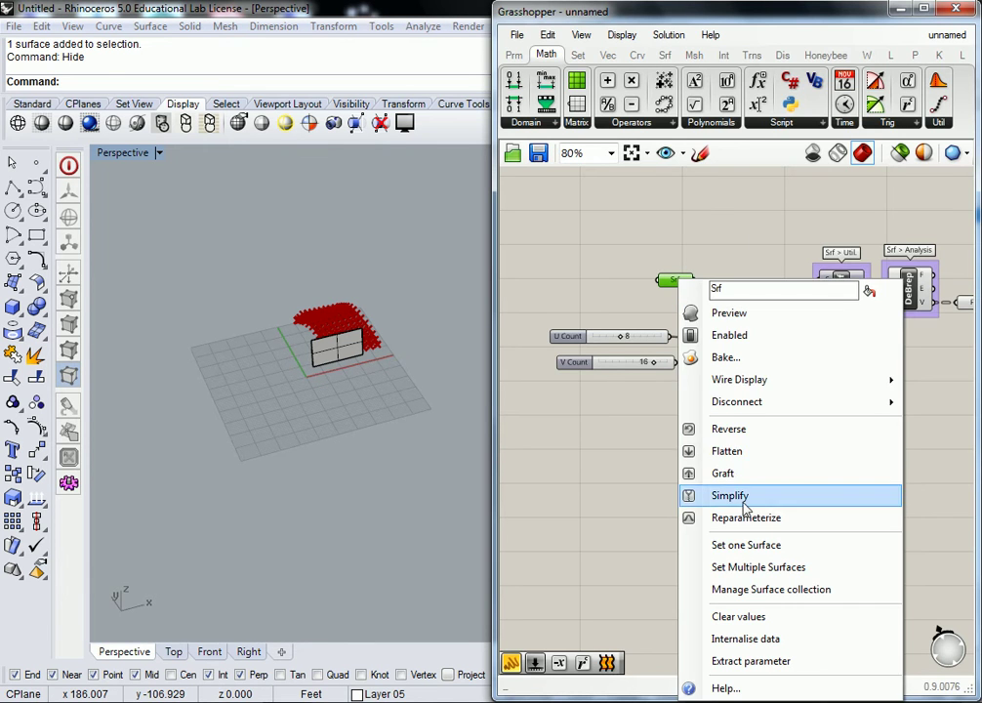
left_click(734, 570)
left_click(342, 361)
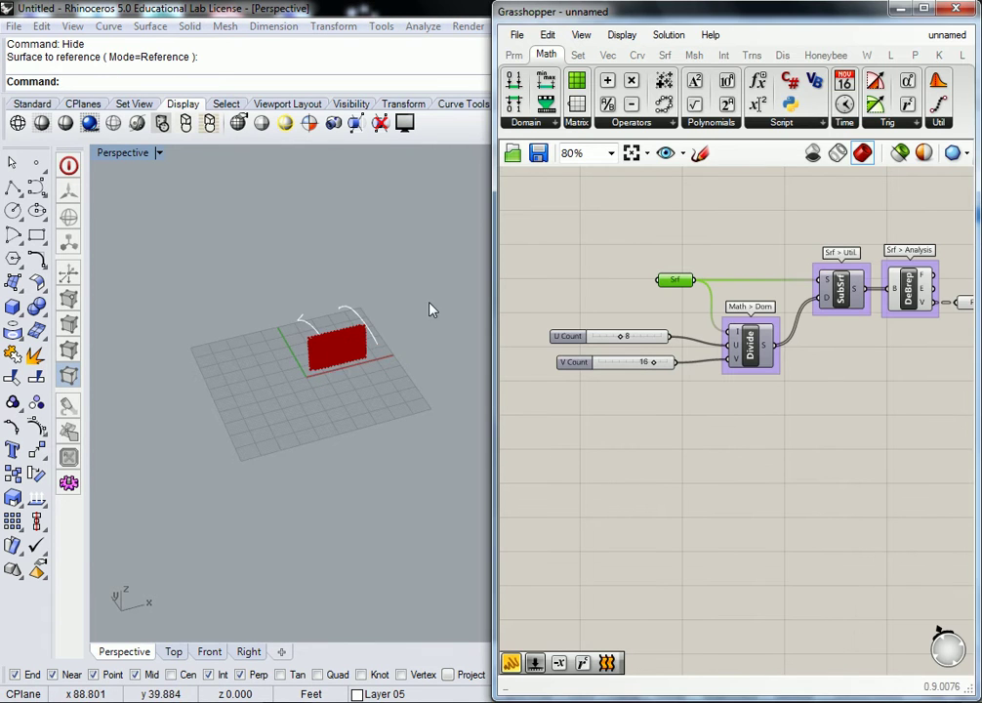
right_click_drag(432, 309, 419, 282)
Window-select and delete the two curves near the panel.
left_click_drag(439, 243, 323, 300)
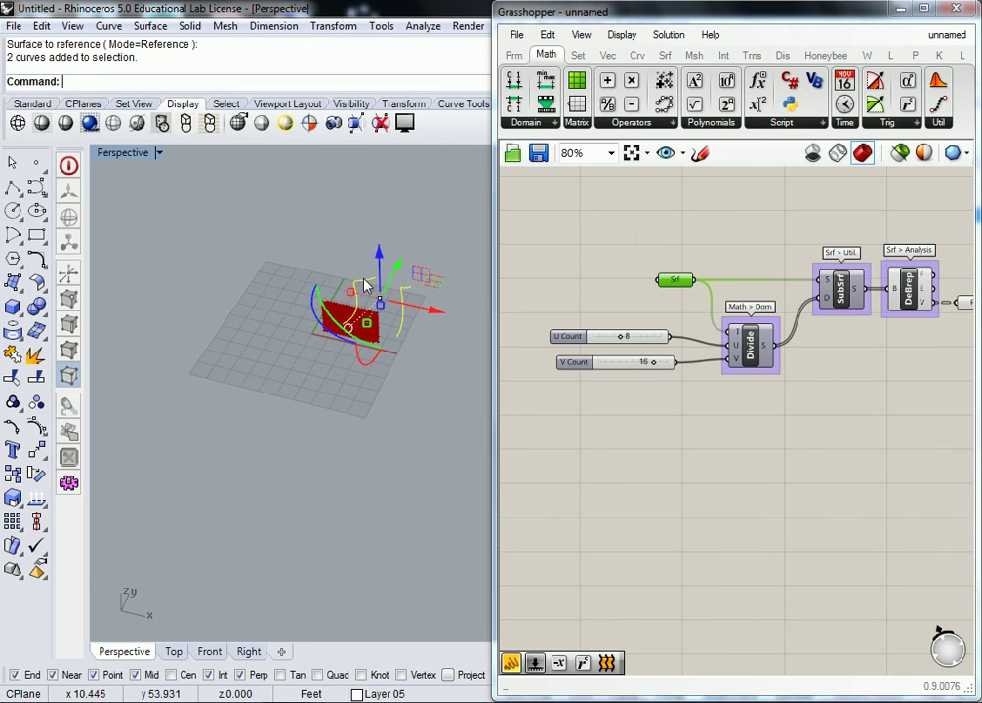
key("Delete")
scroll(376, 314, "up", 3)
scroll(338, 385, "up", 3)
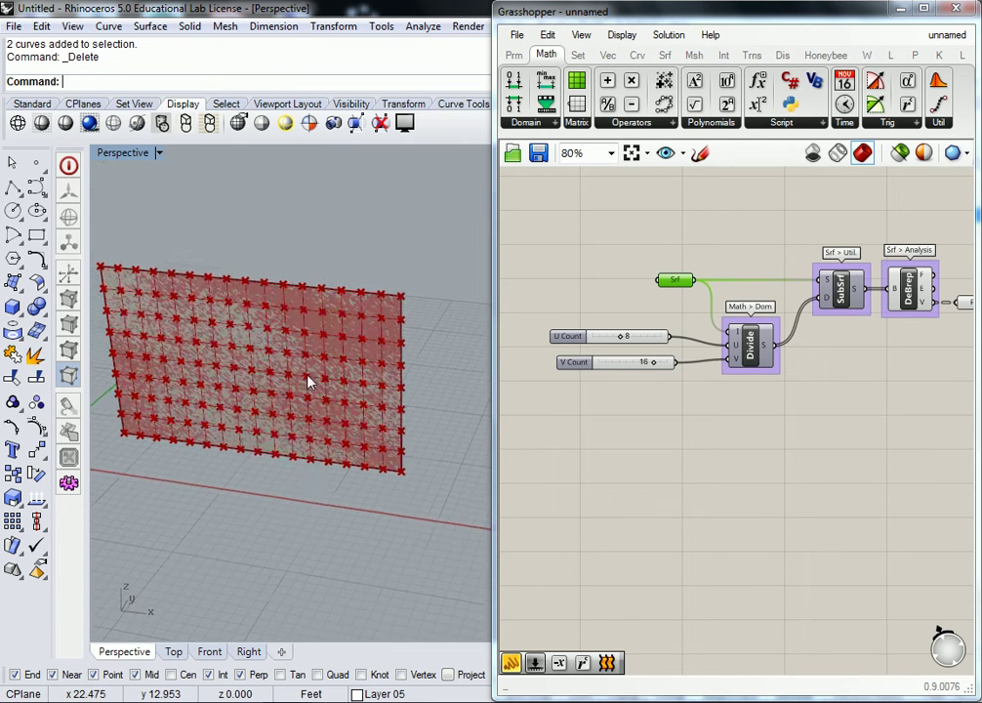
Hide the Default layer and snap Grasshopper to the right half, facing the panel front-on.
left_click_drag(649, 7, 649, 296)
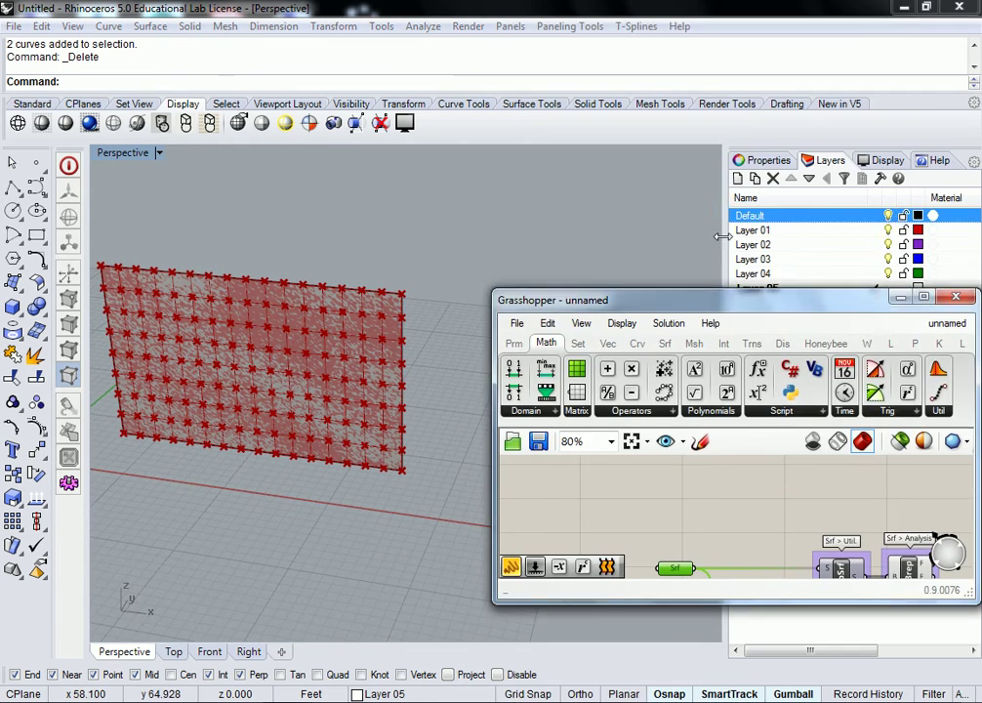
left_click(889, 216)
key("super+Right")
left_click(615, 271)
right_click_drag(303, 257, 354, 276)
scroll(629, 241, "down", 2)
scroll(691, 228, "up", 1)
right_click_drag(690, 228, 705, 237)
right_click_drag(342, 327, 377, 311)
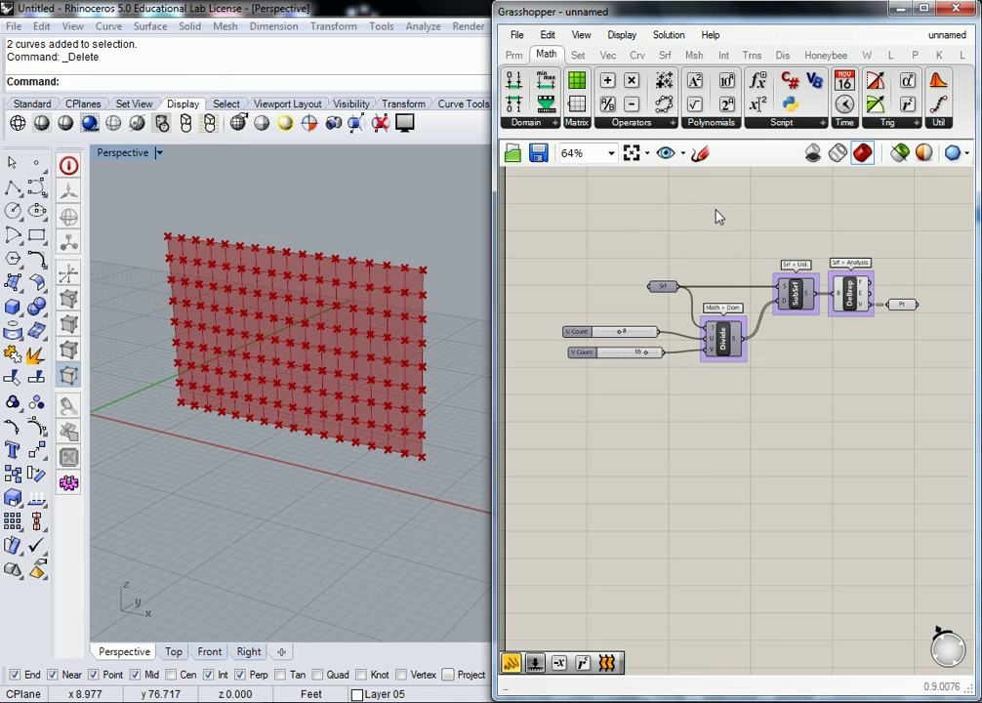
Center the canvas on the DeBrep output and open the Curve tab's Primitive component list.
scroll(732, 237, "up", 3)
scroll(660, 283, "down", 1)
right_click_drag(653, 198, 547, 205)
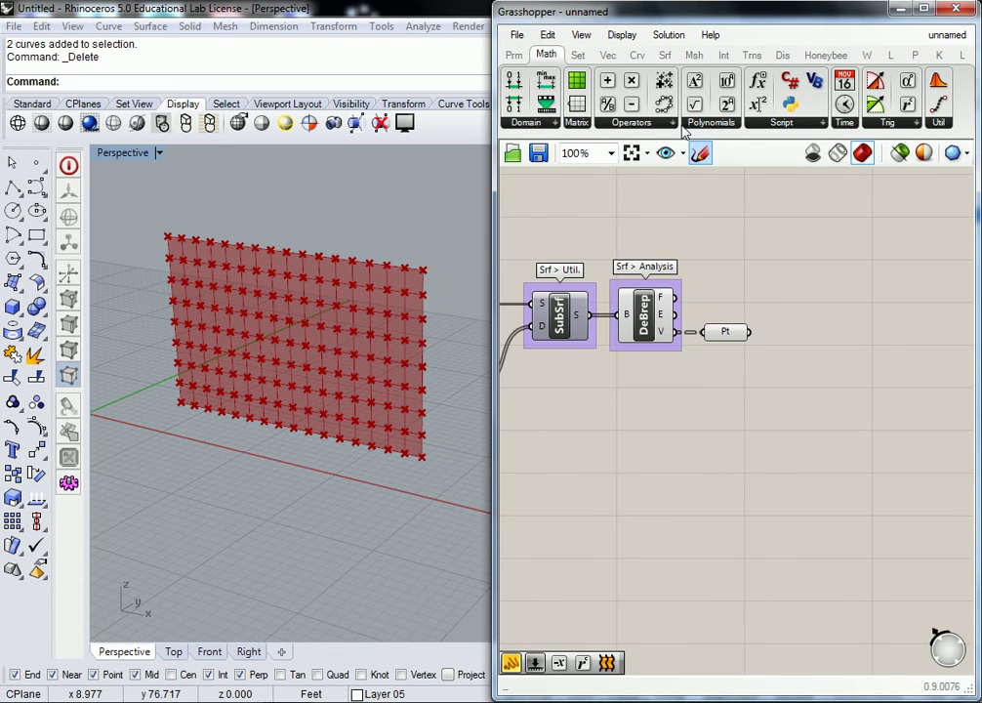
left_click(639, 57)
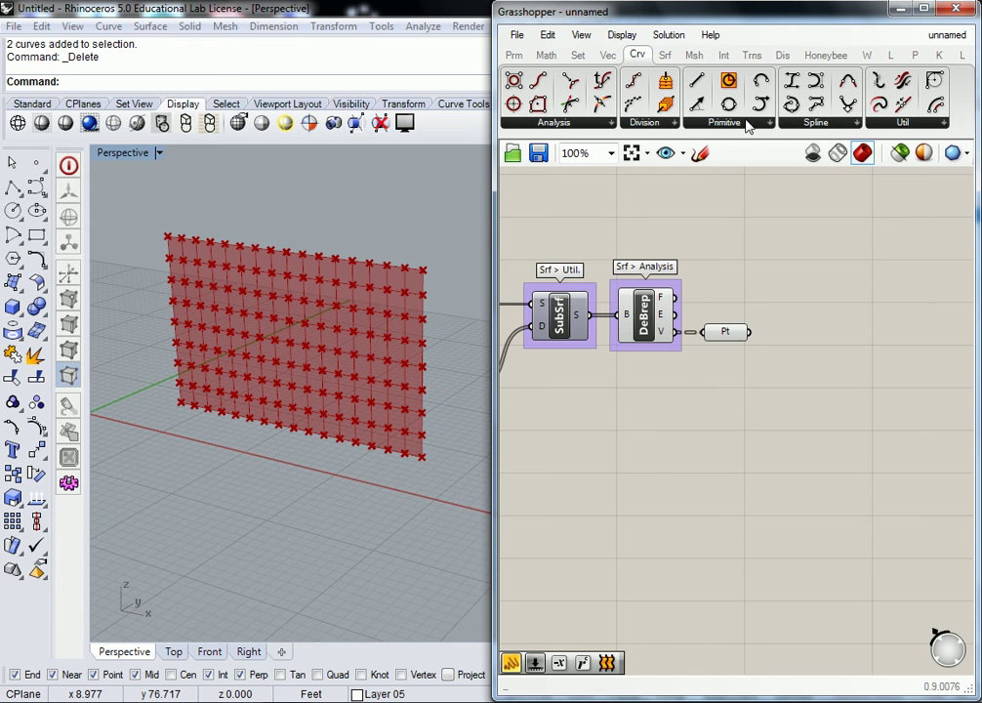
left_click(747, 124)
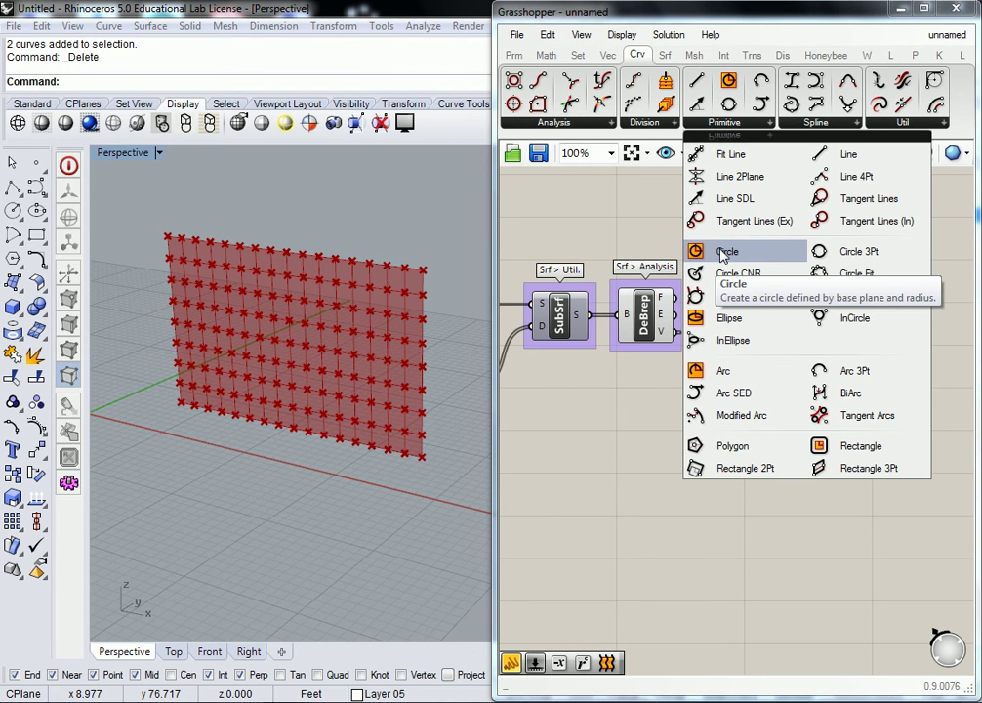
Place a Circle component and wrap it in a group named 'Crv > Prim'.
left_click(720, 253)
right_click_drag(851, 367, 796, 408)
left_click_drag(758, 393, 764, 381)
key("ctrl+g")
left_click(778, 310)
right_click(781, 343)
type("Crv > Prim")
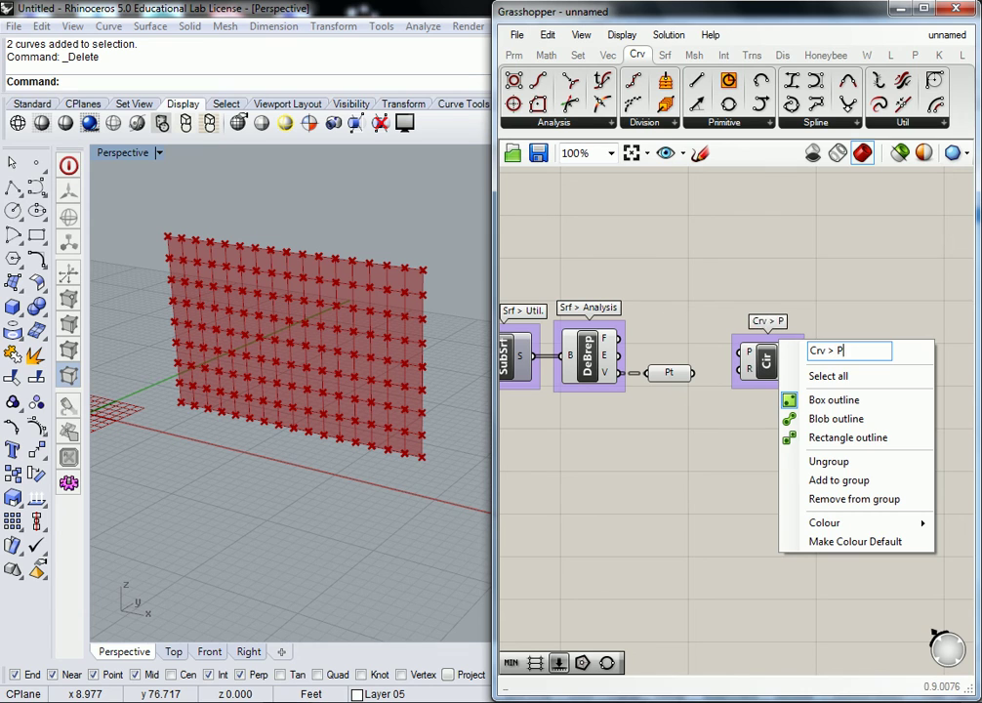
left_click(812, 280)
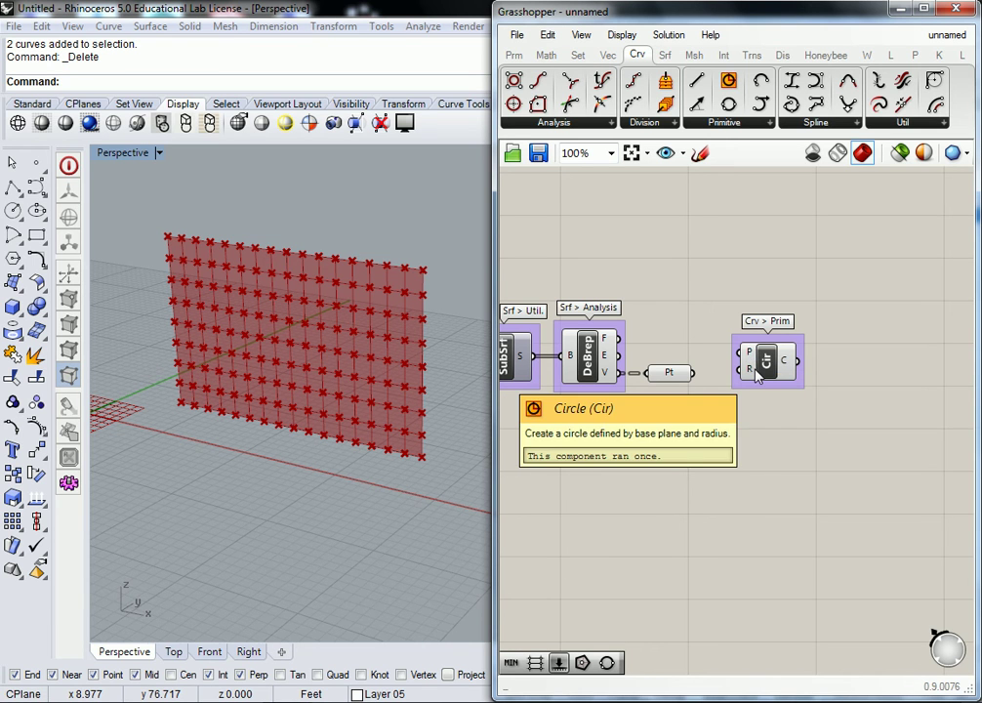
Shift the Circle component slightly right so it sits beside the Pt parameter.
right_click_drag(420, 367, 215, 373)
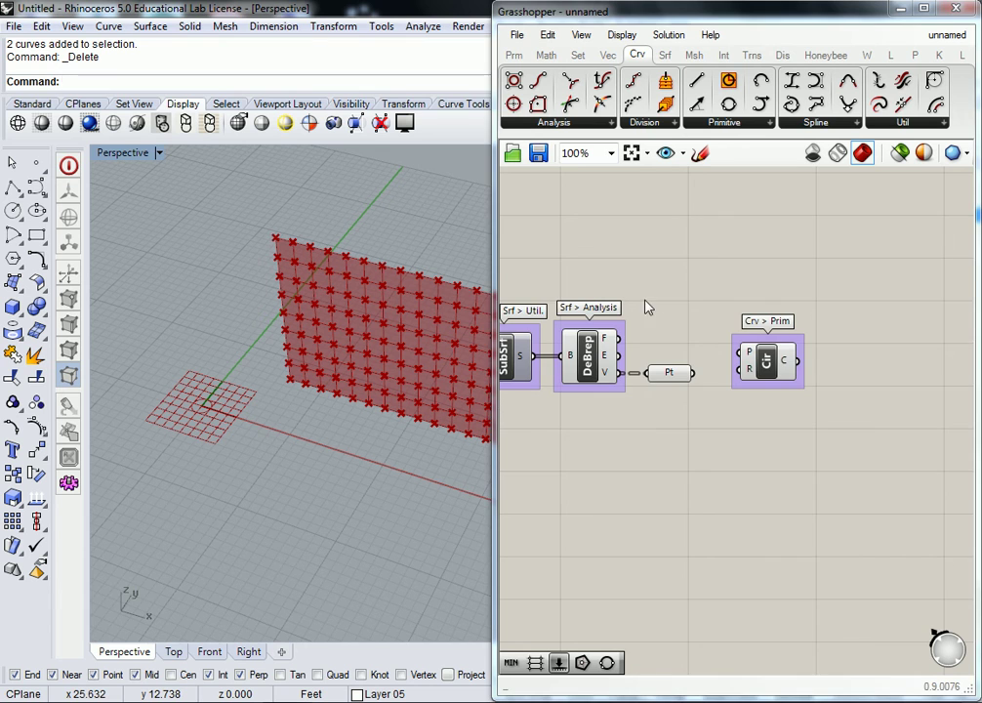
right_click_drag(645, 307, 590, 247)
left_click(693, 326)
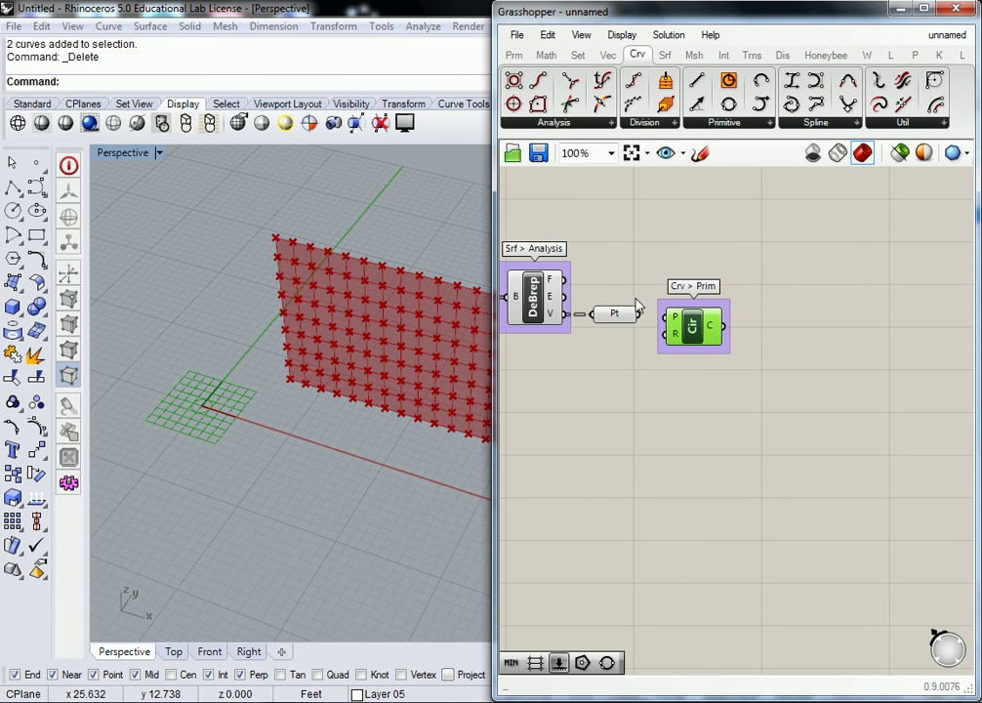
left_click(637, 307)
left_click_drag(696, 332, 709, 330)
left_click(643, 301)
mouse_move(615, 320)
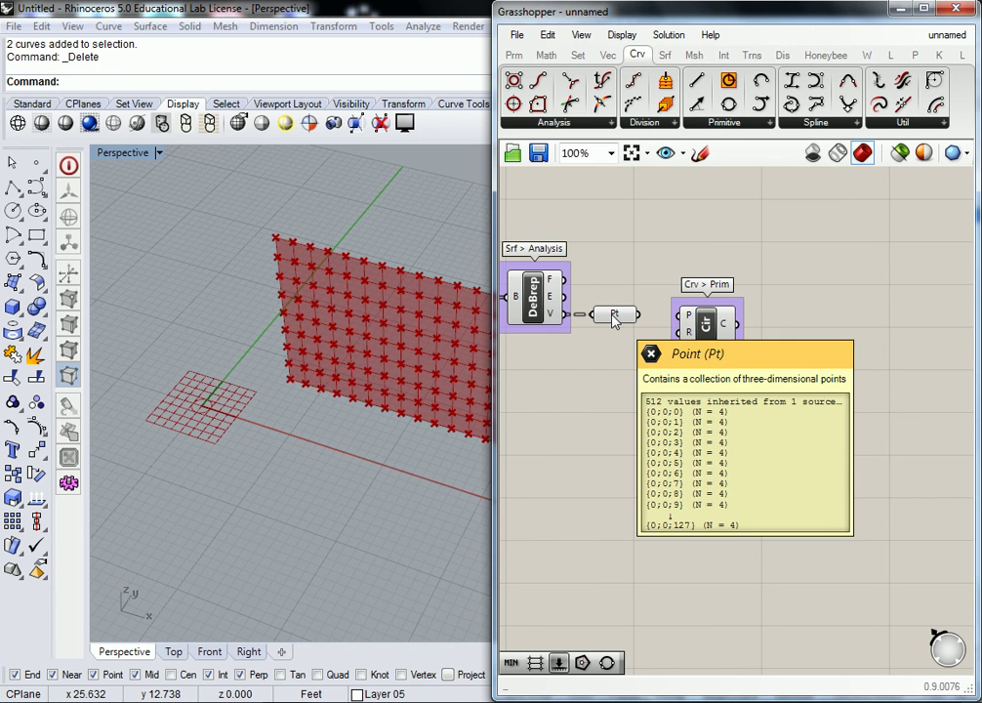
Wire Pt's grid points into the Circle's P input and orbit to check circles on the panel.
left_click_drag(640, 313, 677, 315)
right_click_drag(436, 281, 299, 313)
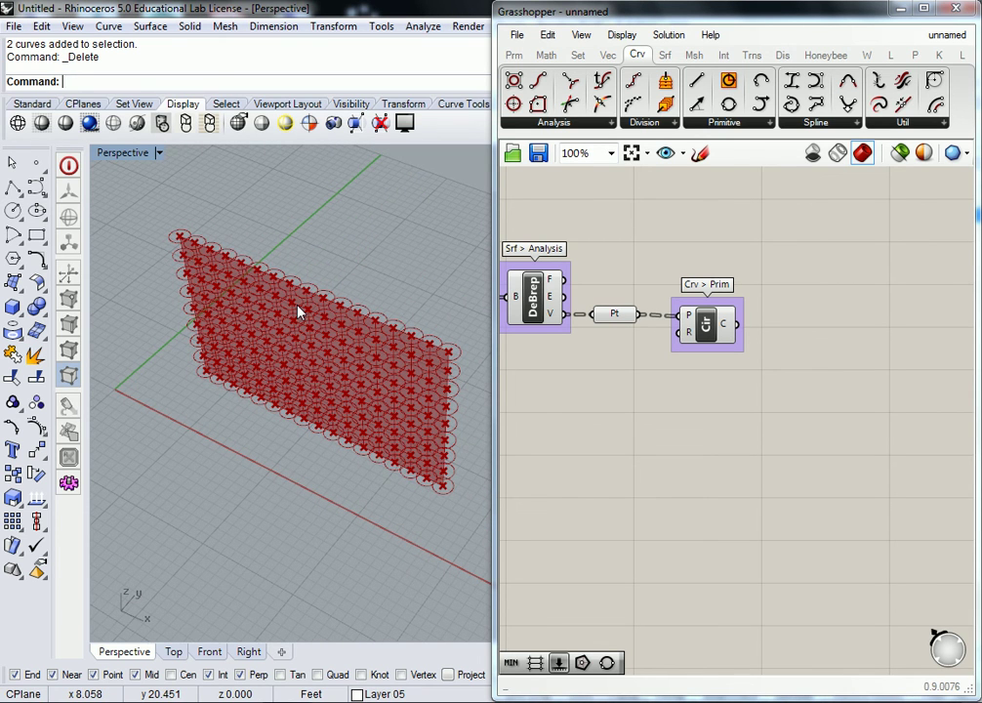
scroll(322, 302, "up", 3)
right_click_drag(347, 292, 383, 334)
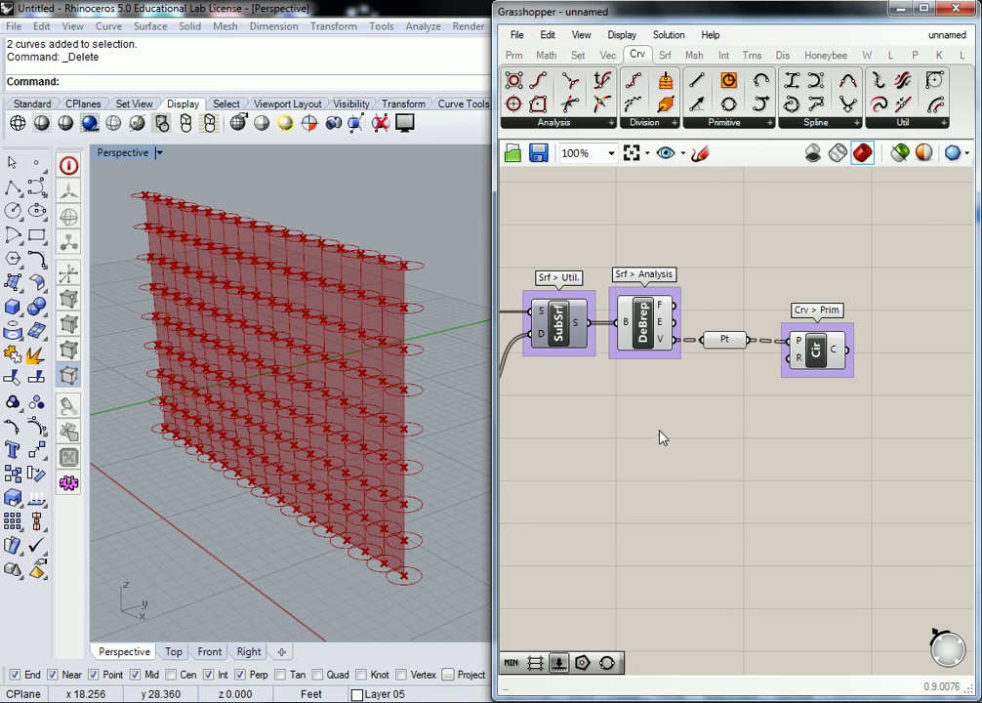
right_click_drag(660, 437, 786, 373)
scroll(781, 415, "down", 3)
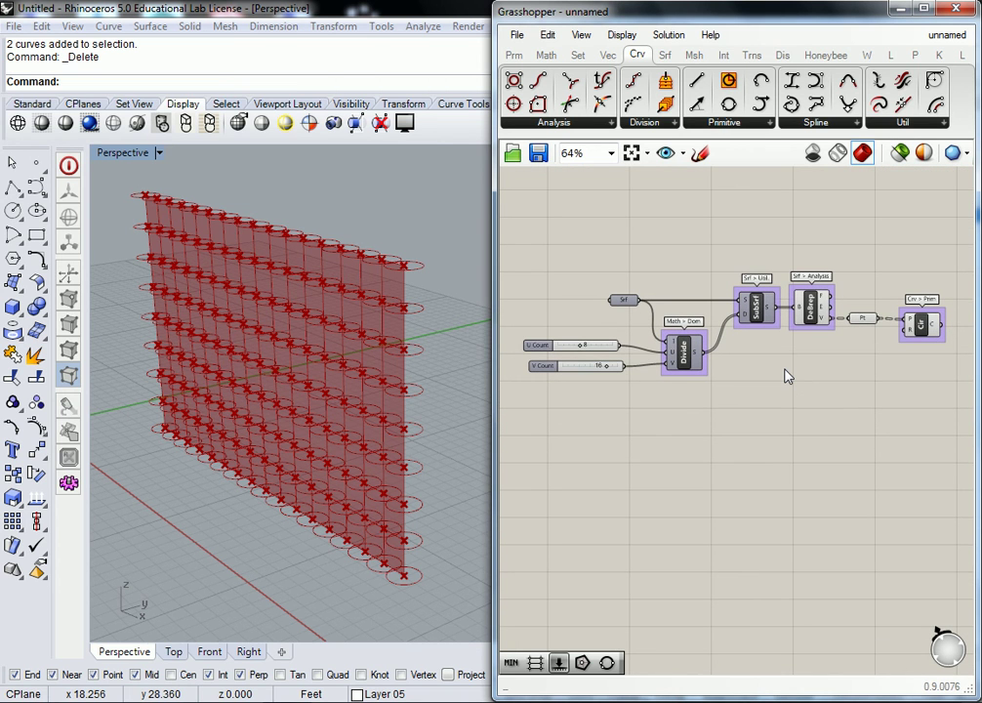